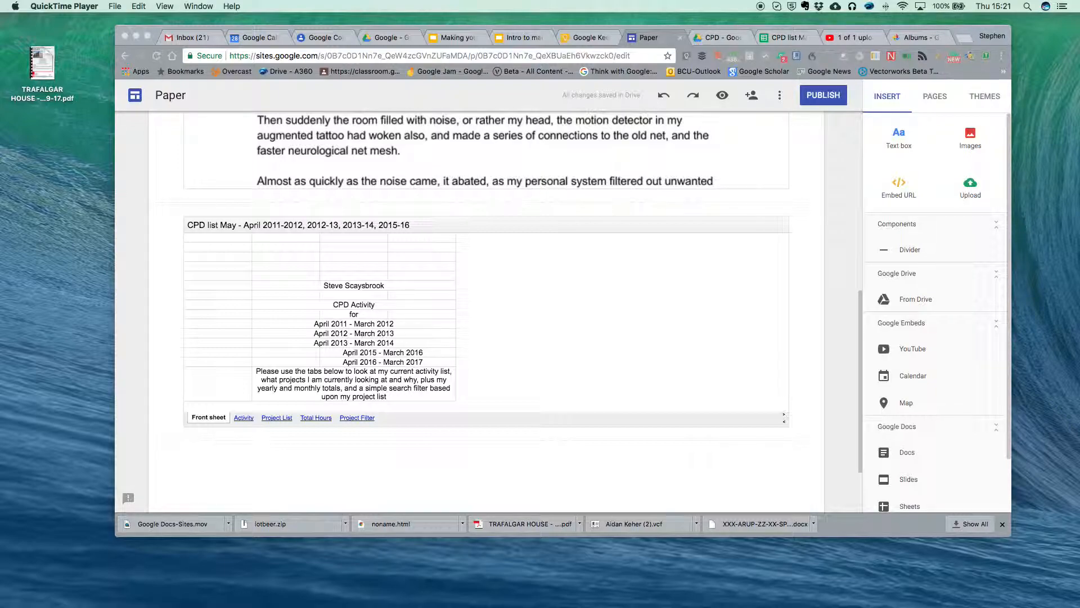
# - In the site editor, open the album image picker, then close it without adding any images
pyautogui.scroll(-1, 636, 359)
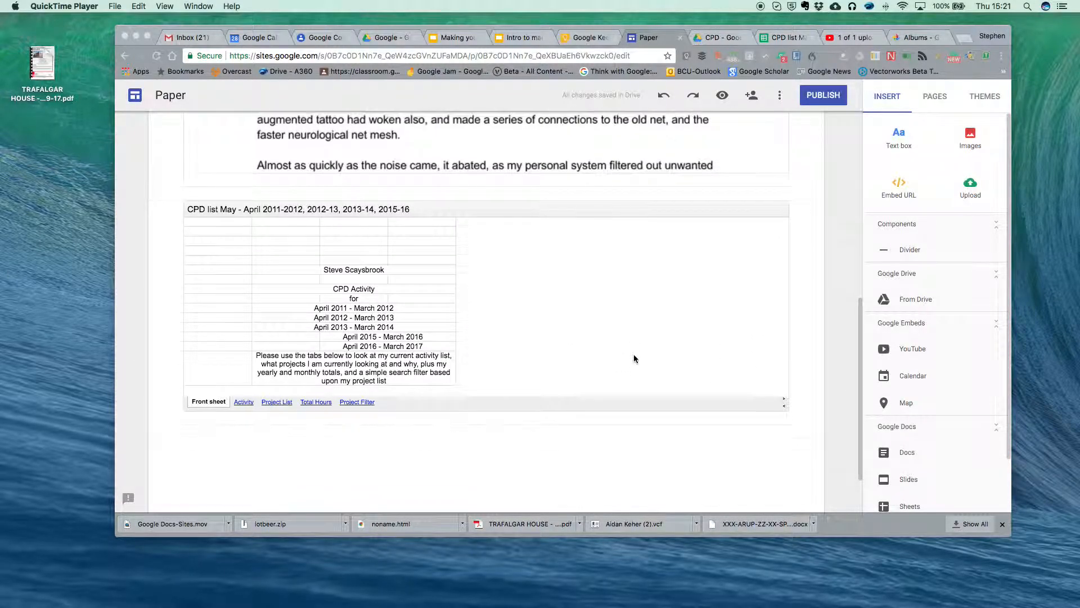
pyautogui.scroll(-2, 634, 358)
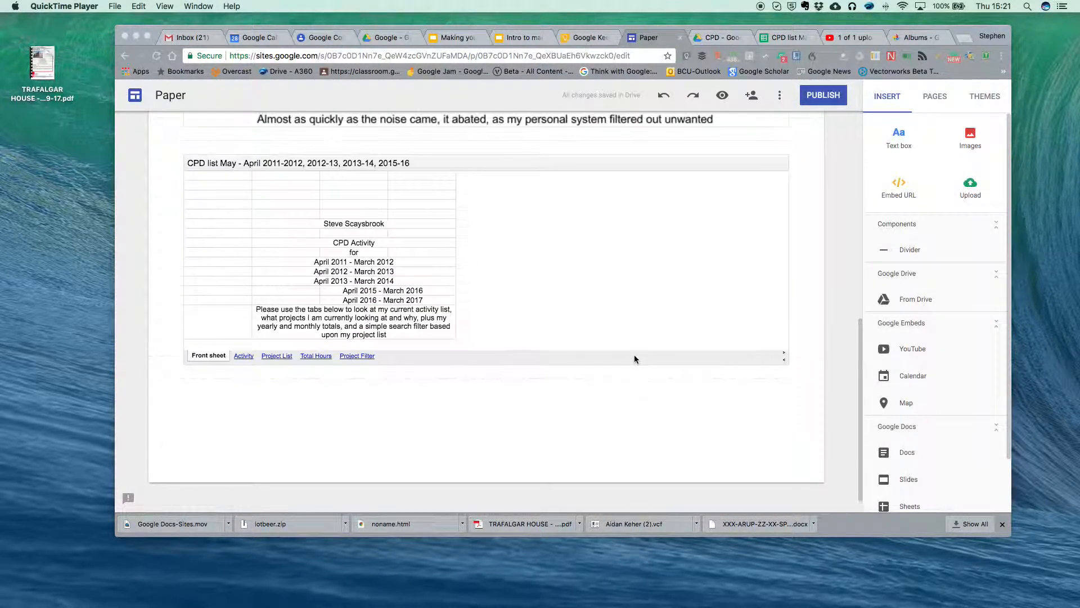
pyautogui.scroll(10, 635, 358)
pyautogui.scroll(2, 634, 360)
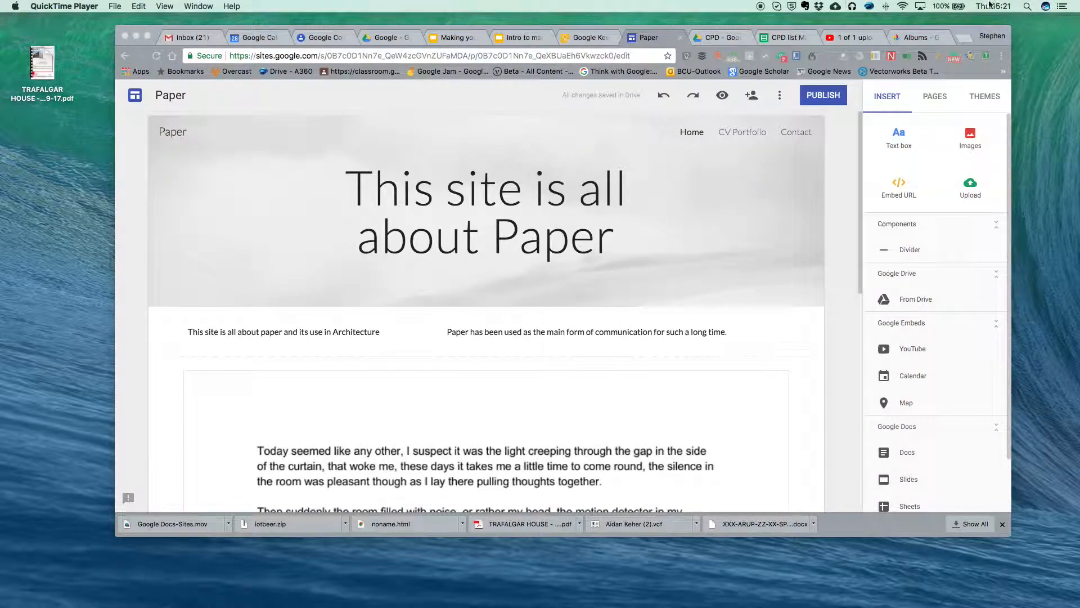
pyautogui.click(972, 136)
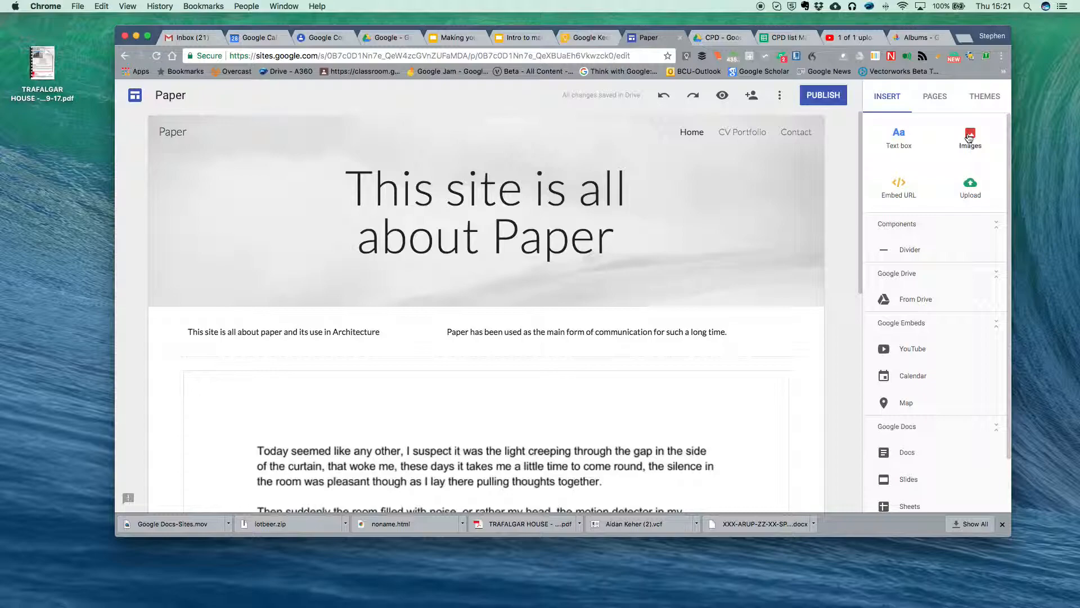
pyautogui.click(970, 137)
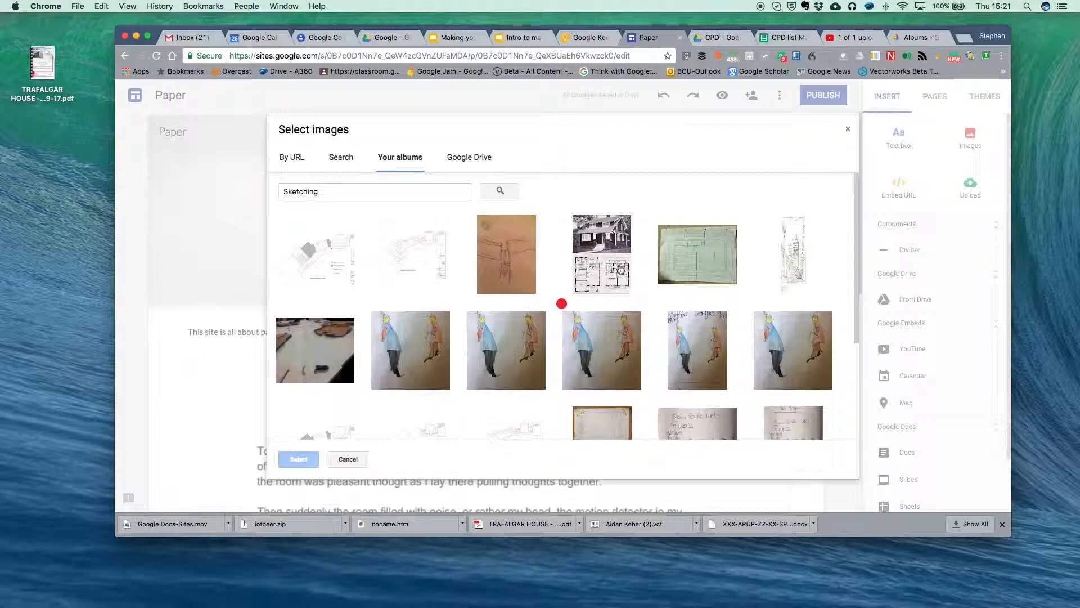
pyautogui.scroll(-1, 524, 304)
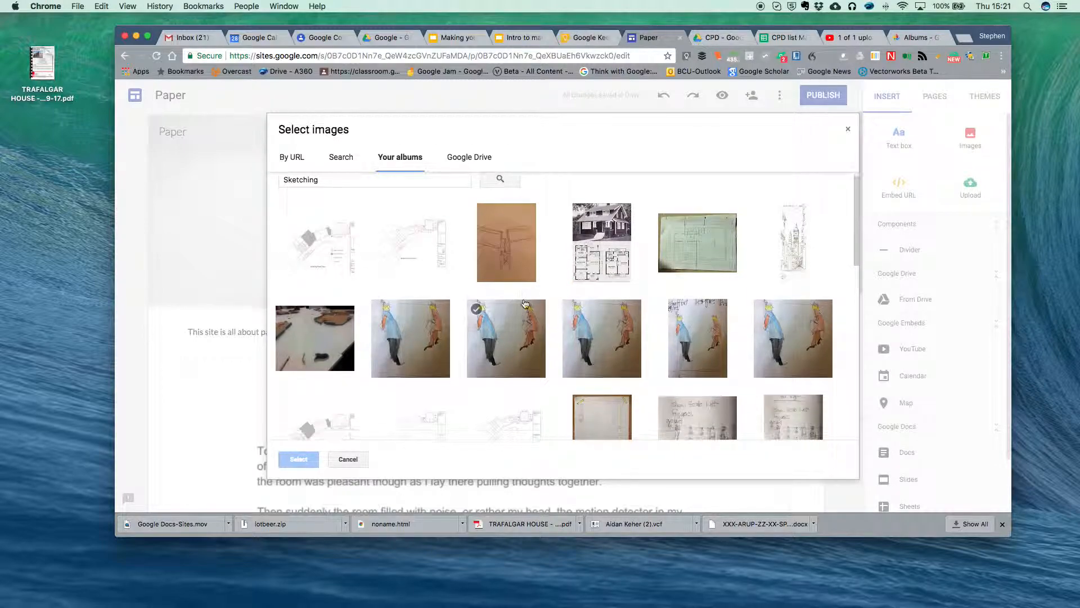
pyautogui.scroll(-1, 525, 304)
pyautogui.scroll(1, 523, 303)
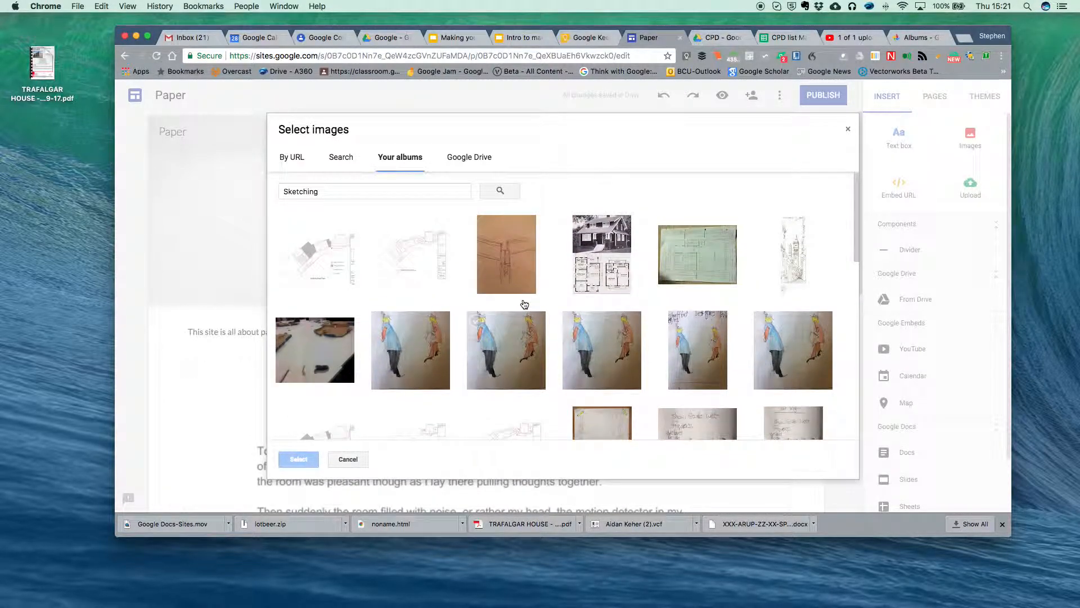
pyautogui.click(848, 131)
pyautogui.scroll(-5, 389, 423)
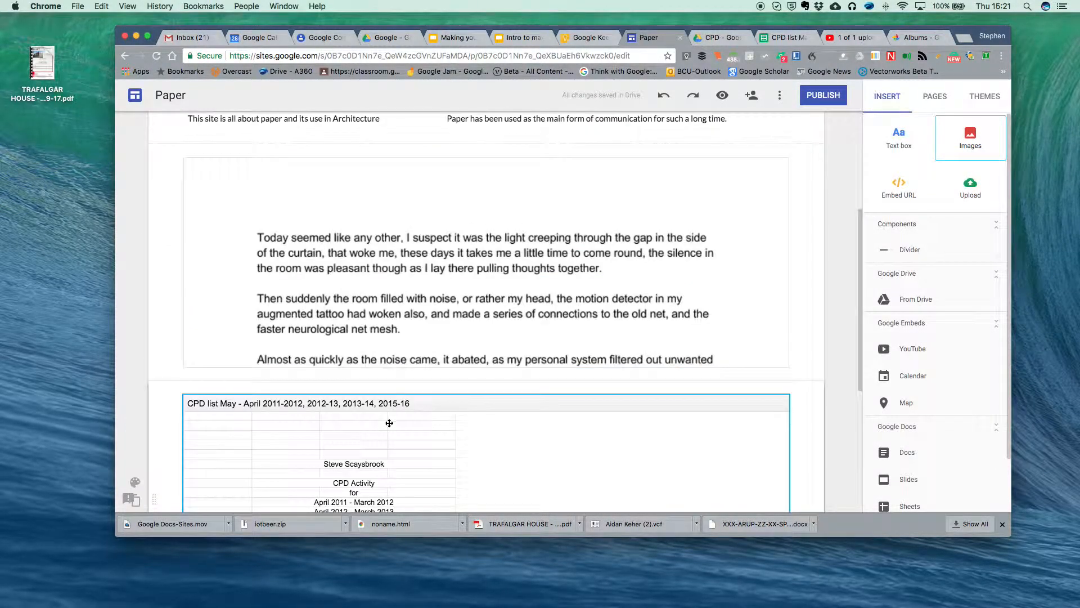
pyautogui.scroll(-2, 388, 424)
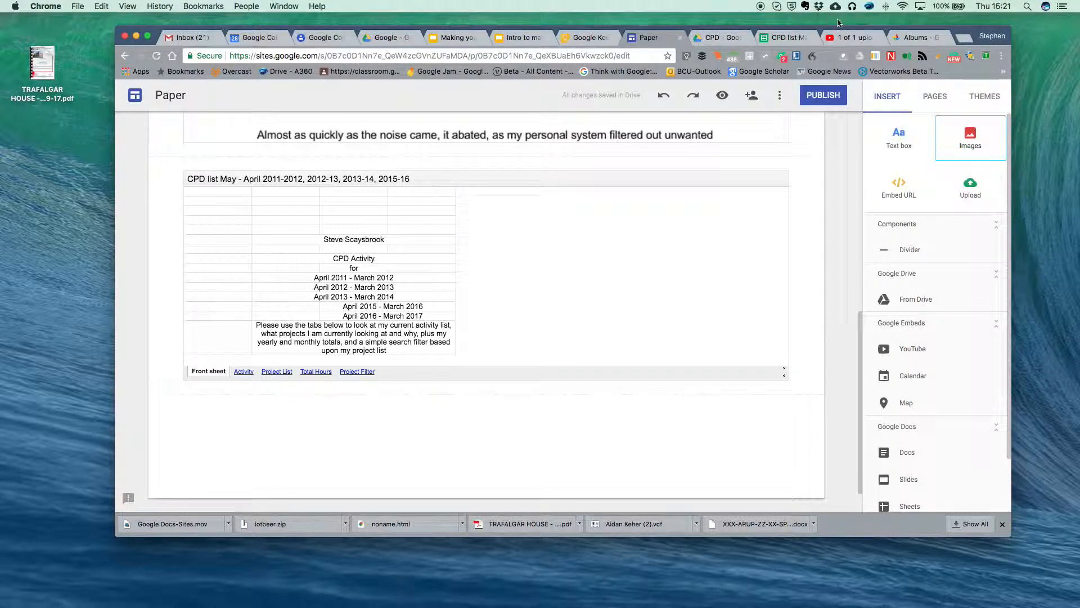
# - Open the Sketching album in Google Photos and copy its shareable link through Share > Get link
pyautogui.click(929, 39)
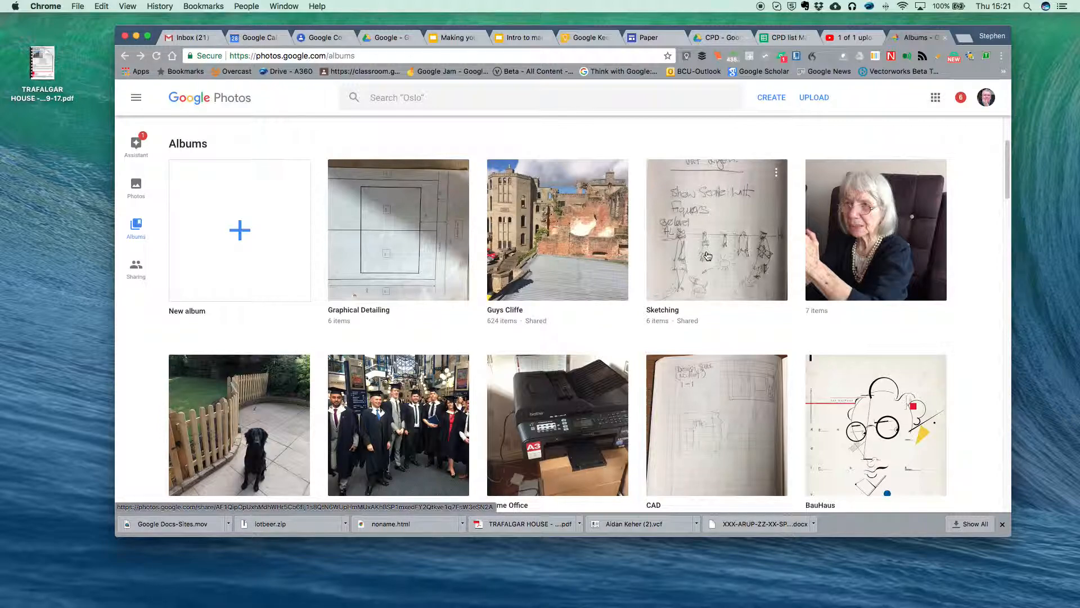
pyautogui.click(708, 256)
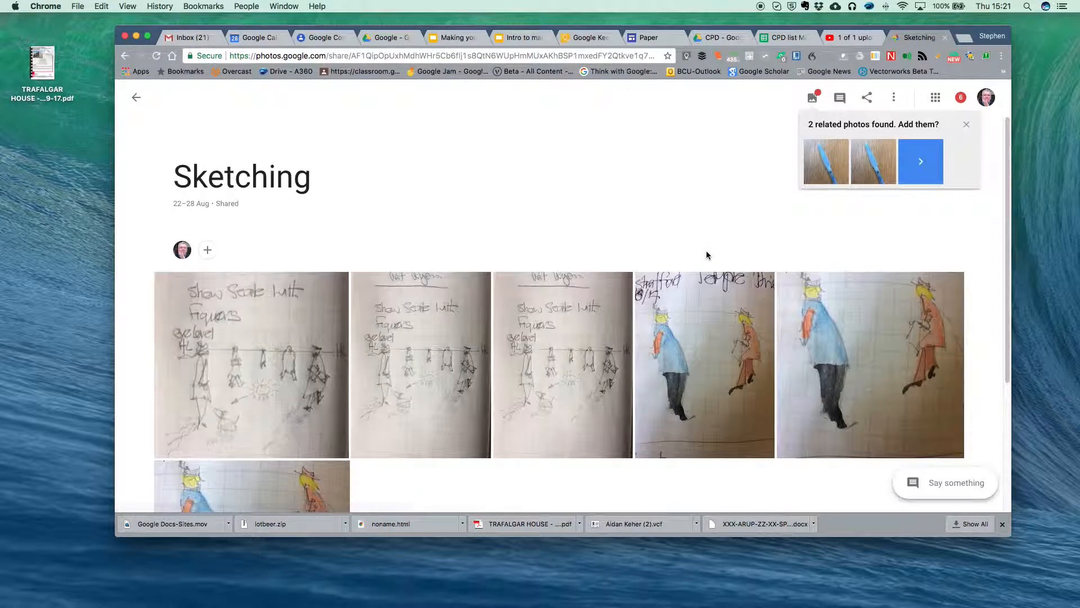
pyautogui.scroll(-1, 512, 239)
pyautogui.scroll(-3, 512, 239)
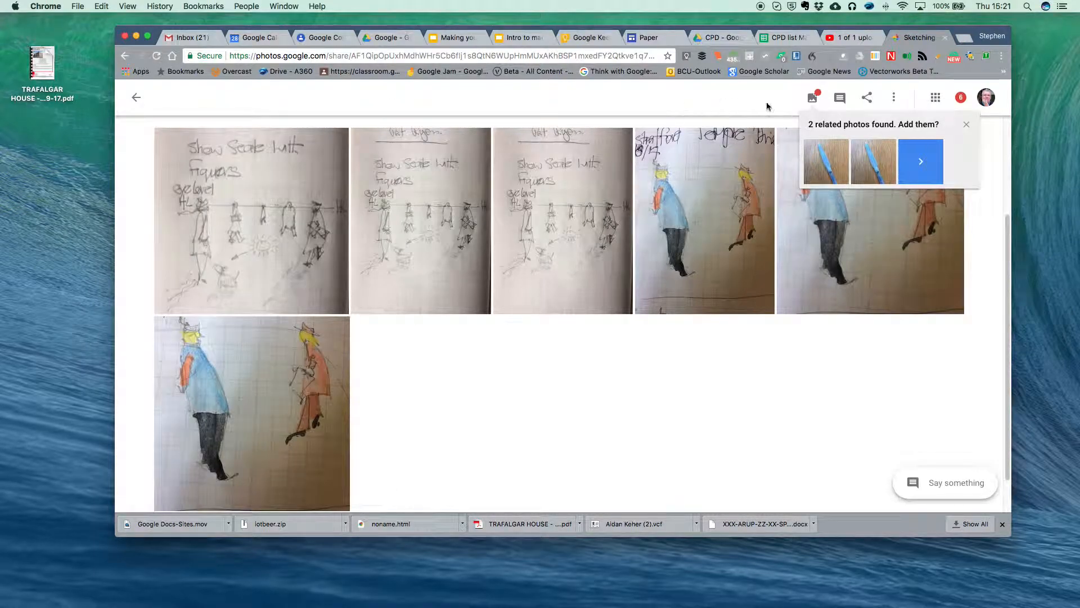
pyautogui.click(867, 99)
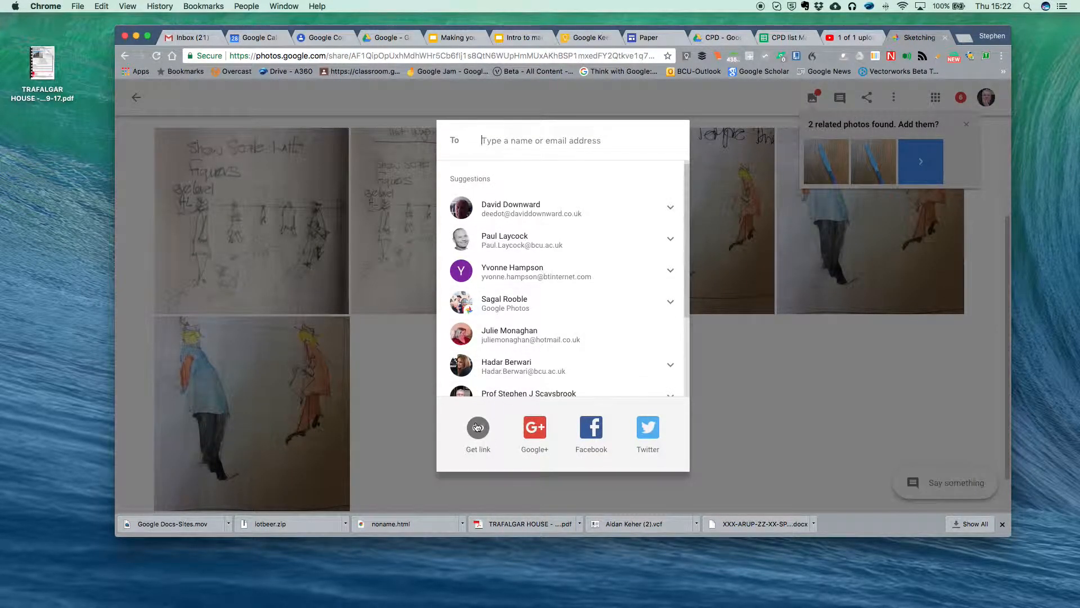
pyautogui.click(478, 427)
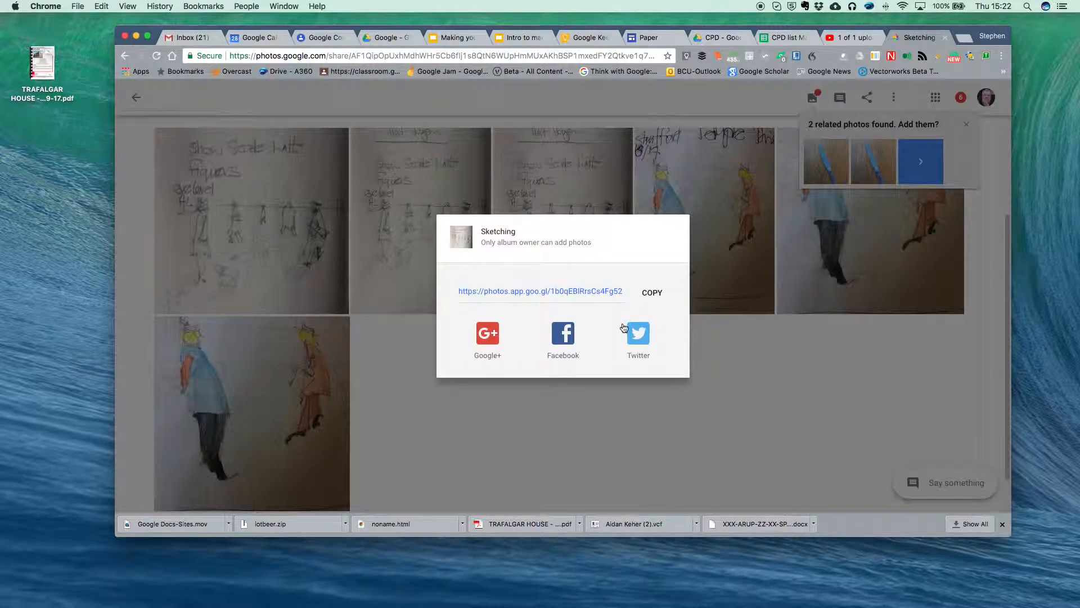
pyautogui.click(647, 293)
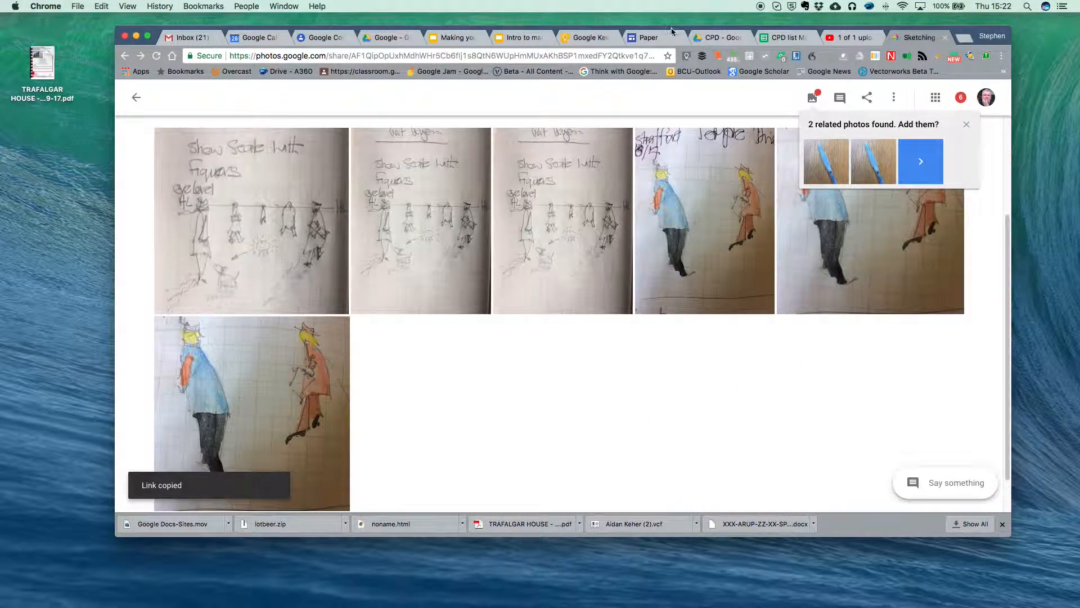
# - Back on the Paper page editor, insert a new text box below the embedded CPD sheet
pyautogui.click(652, 38)
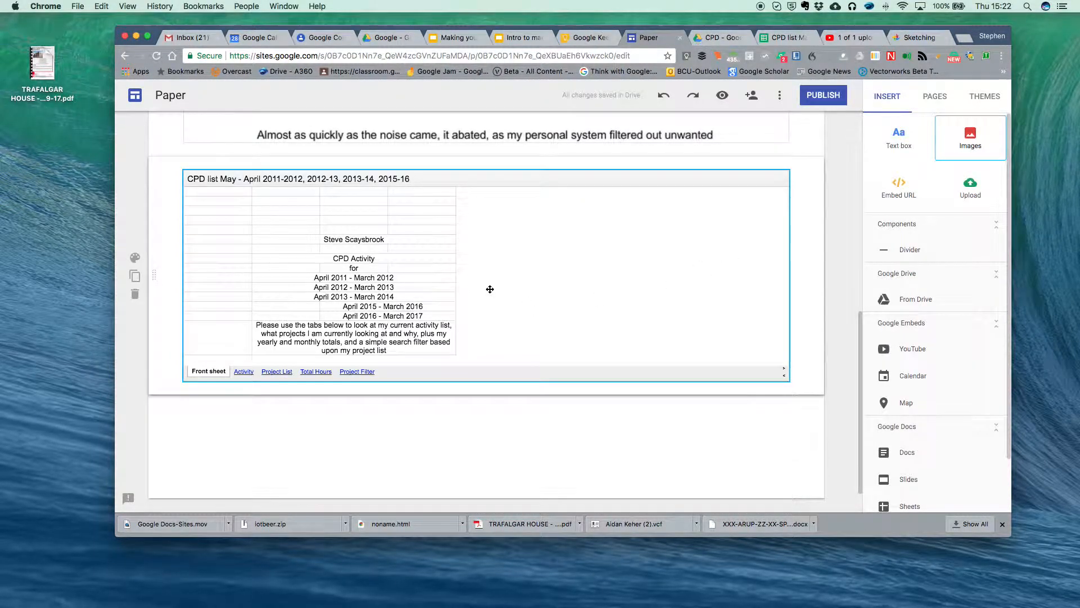
pyautogui.click(459, 276)
pyautogui.scroll(-1, 459, 276)
pyautogui.click(266, 425)
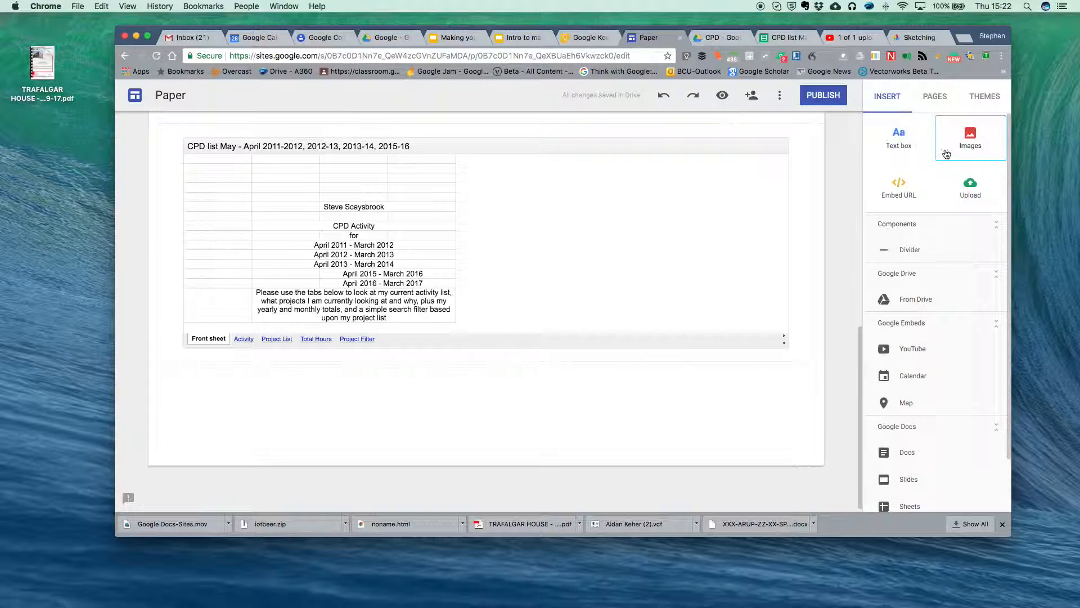
pyautogui.click(935, 96)
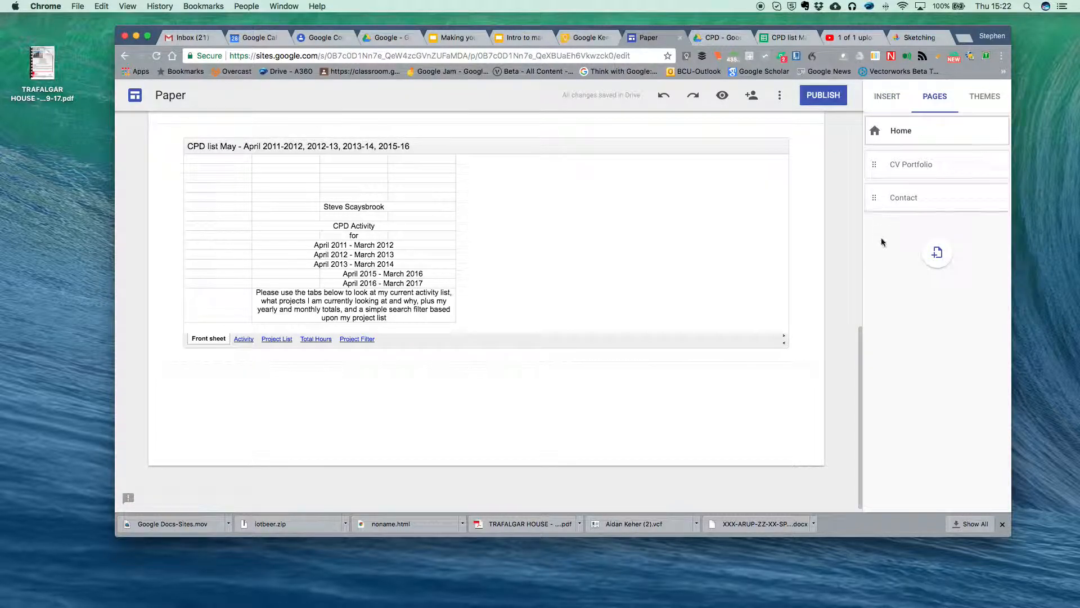
pyautogui.click(890, 103)
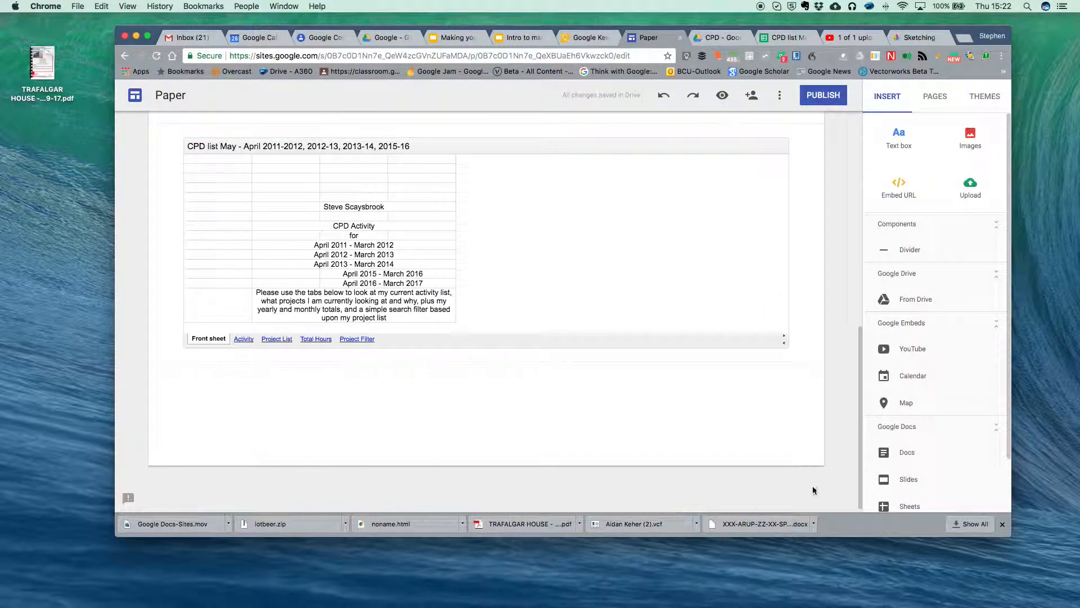
pyautogui.click(900, 135)
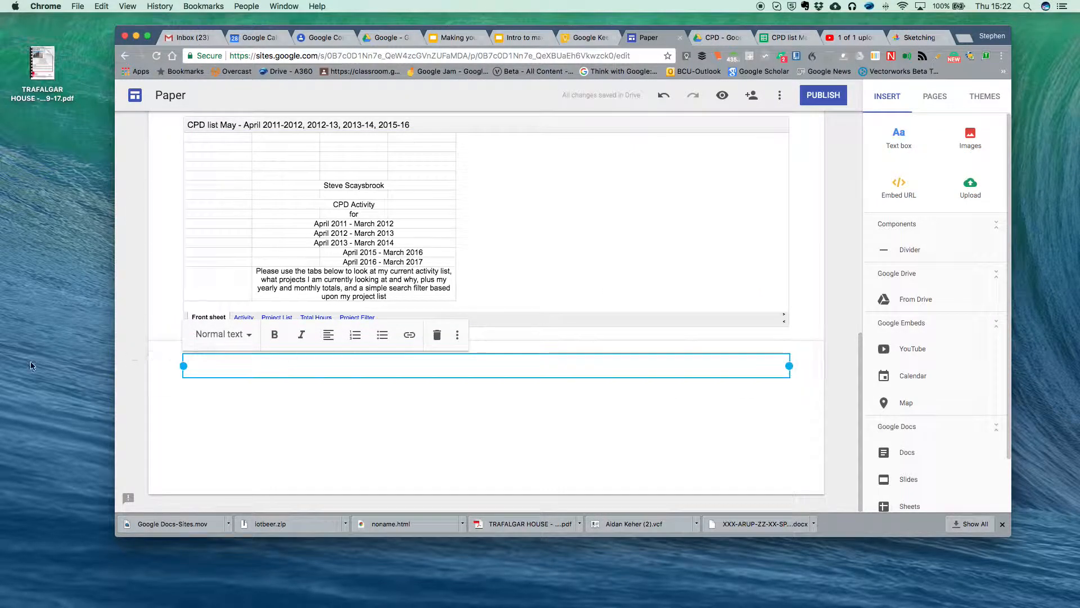
# - Type the heading 'Photos' in the text box and make it bold
pyautogui.write('PHotos')
pyautogui.press('BackSpace')
pyautogui.press('BackSpace')
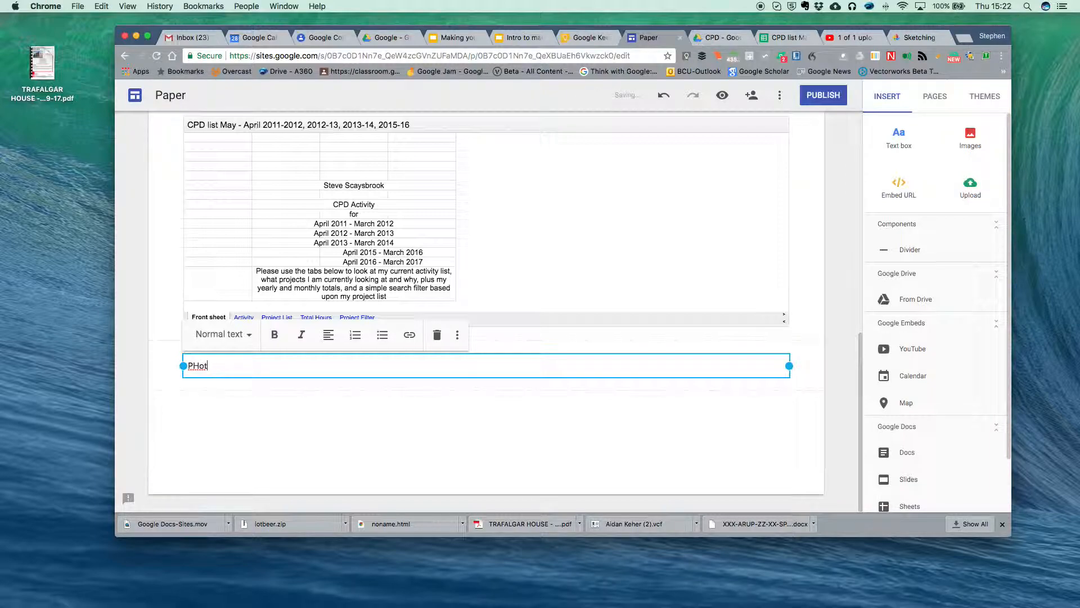
pyautogui.press('BackSpace')
pyautogui.press('BackSpace')
pyautogui.write('hotos')
pyautogui.press('Return')
pyautogui.moveTo(236, 368); pyautogui.dragTo(184, 366)
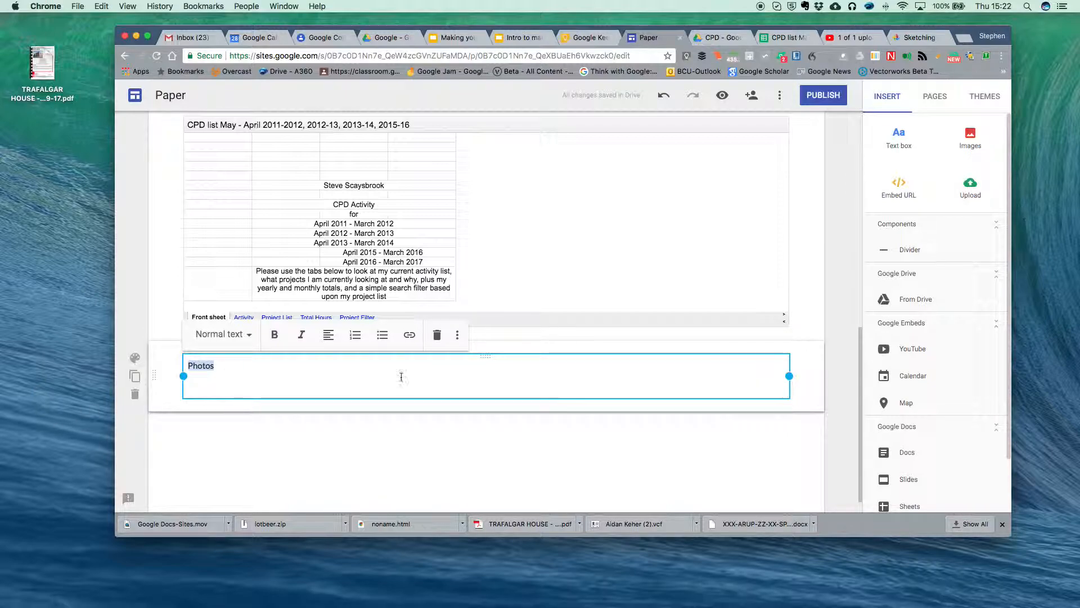
pyautogui.click(274, 334)
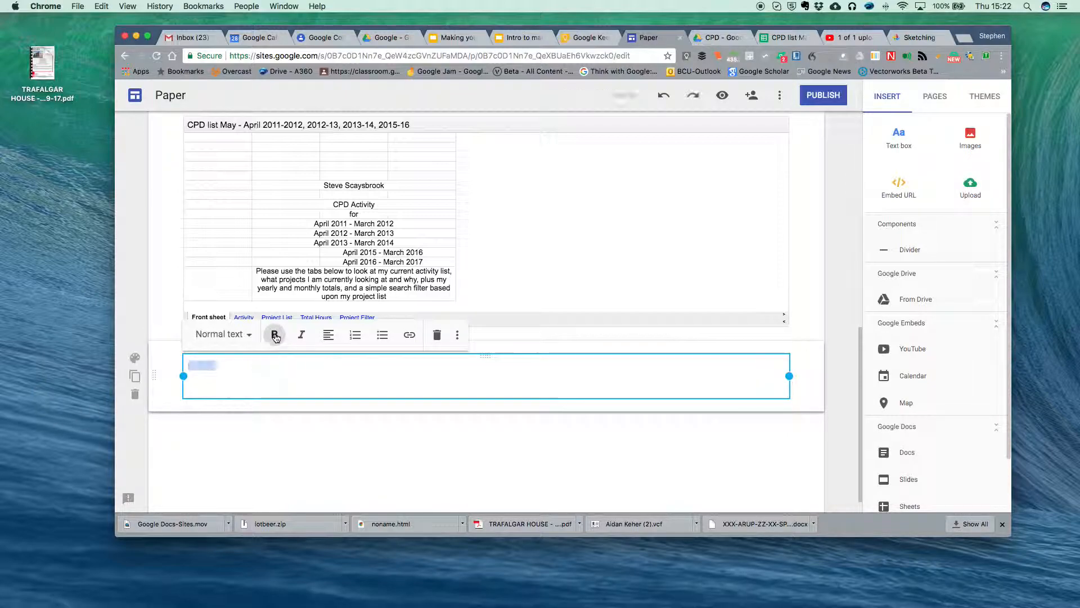
pyautogui.click(217, 387)
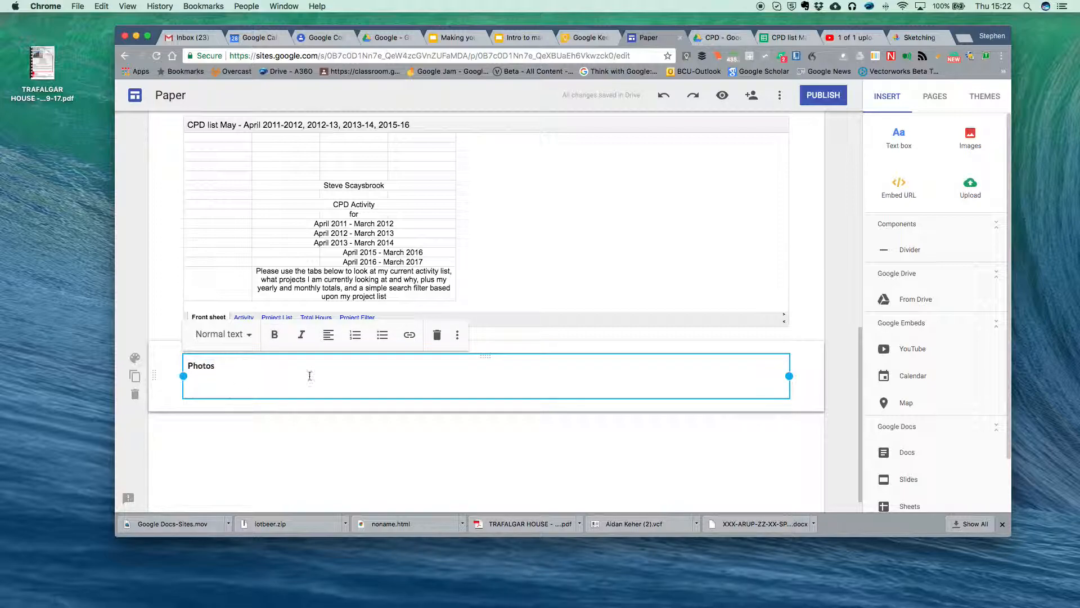
# - Add a bulleted 'Sketching' item on the line below and select it
pyautogui.click(383, 335)
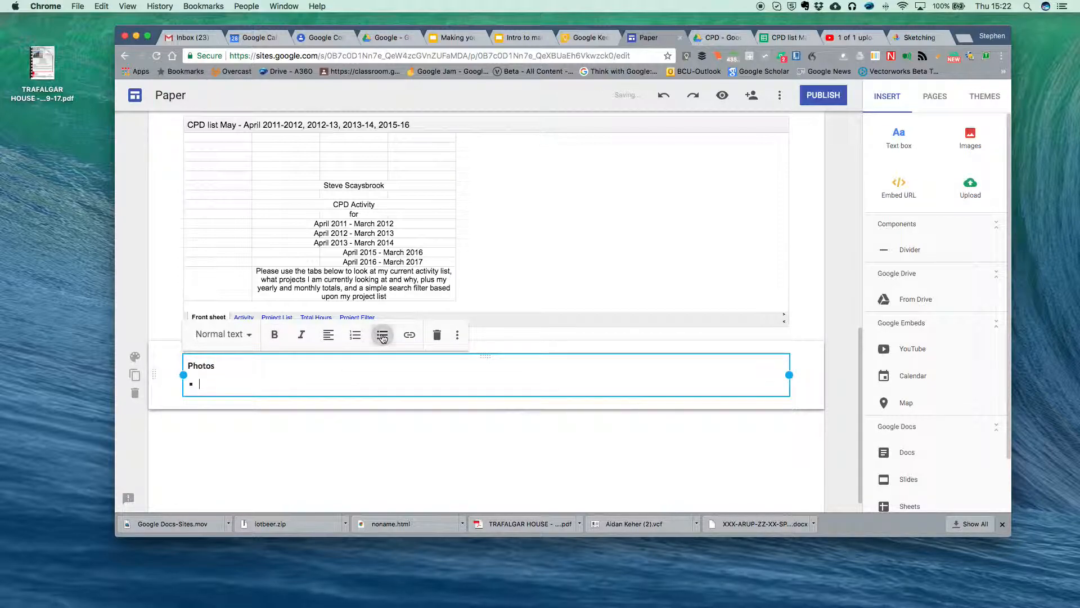
pyautogui.write('S')
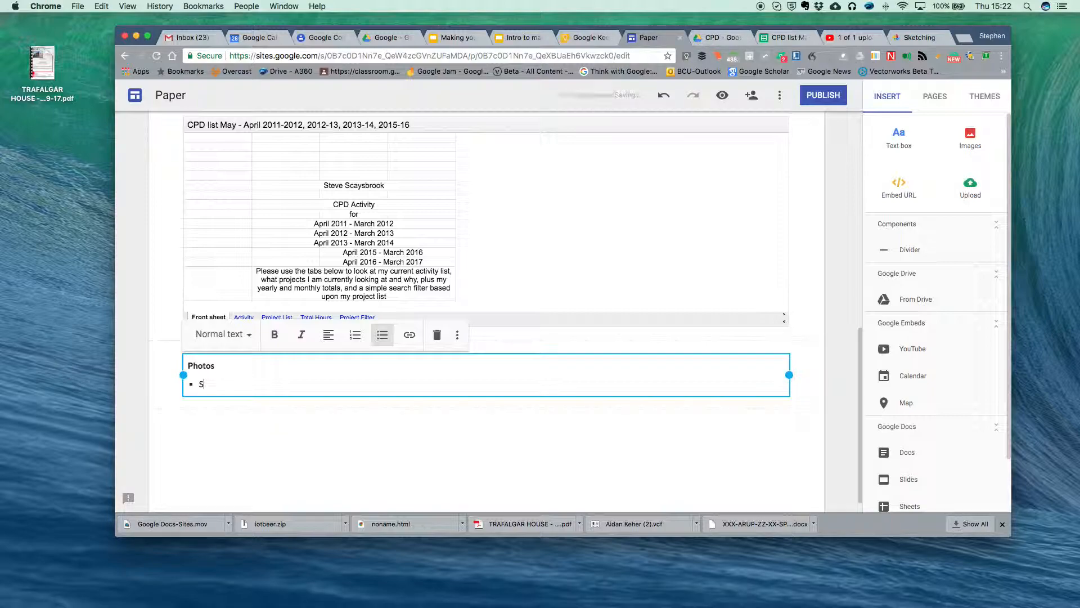
pyautogui.write('ketching')
pyautogui.moveTo(237, 384); pyautogui.dragTo(202, 385)
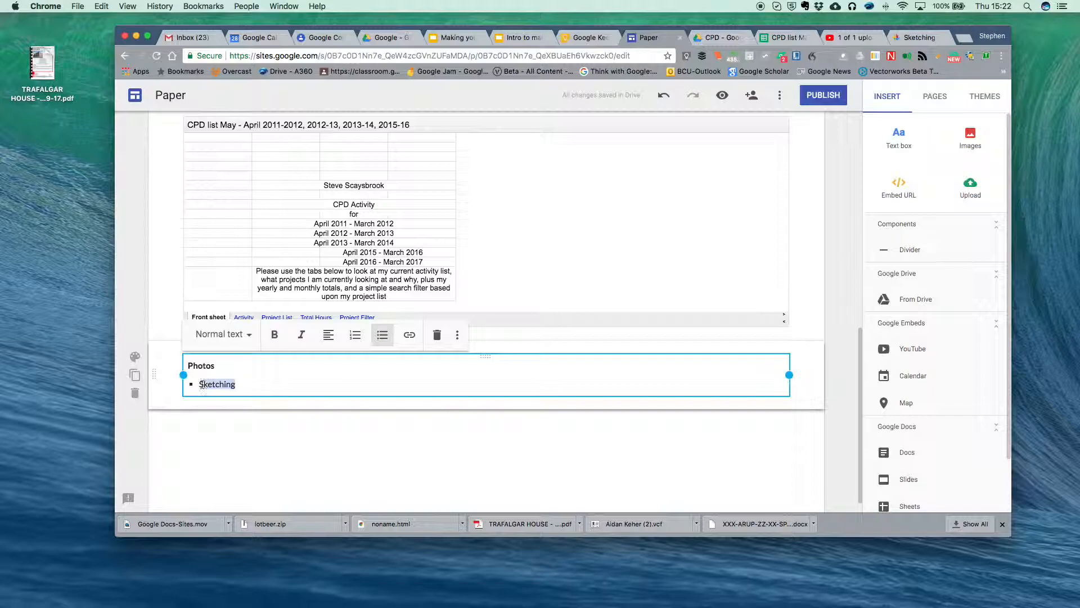
# - Link the selected 'Sketching' text to the pasted photos.app.goo.gl album URL
pyautogui.click(410, 335)
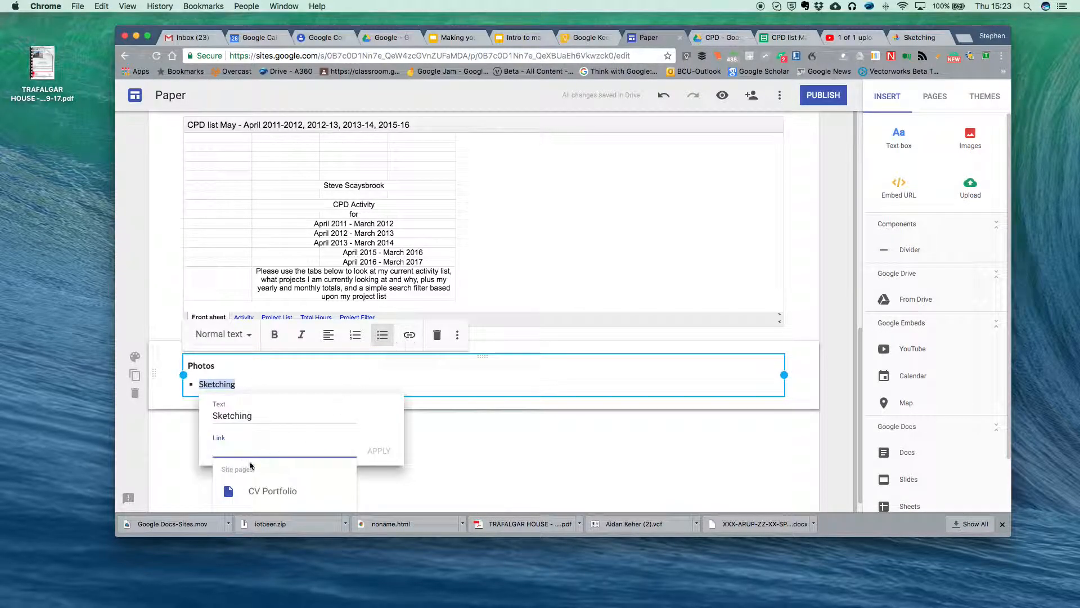
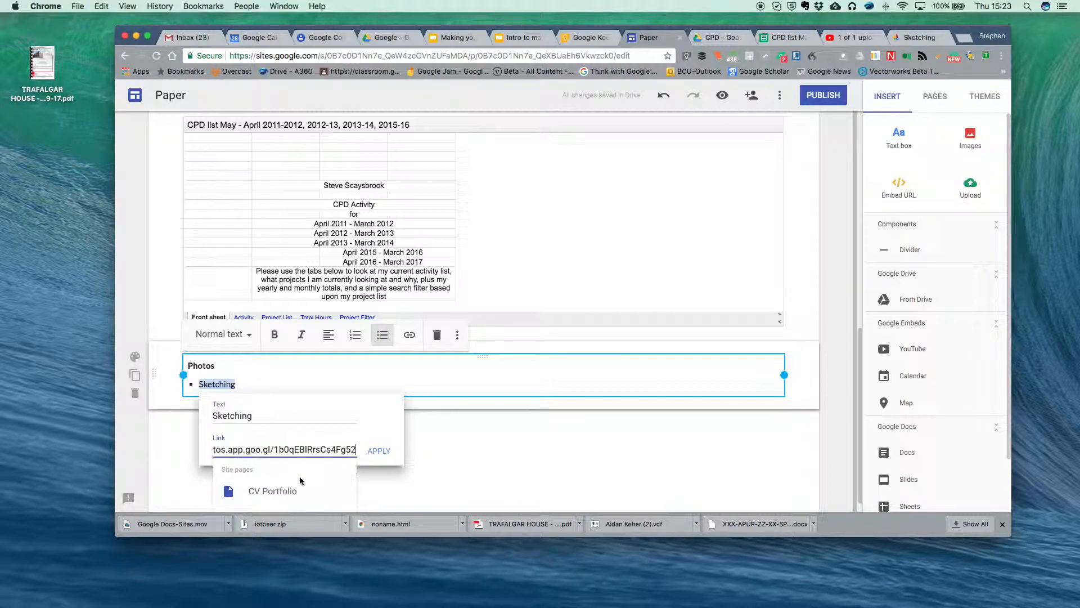
pyautogui.press('Return')
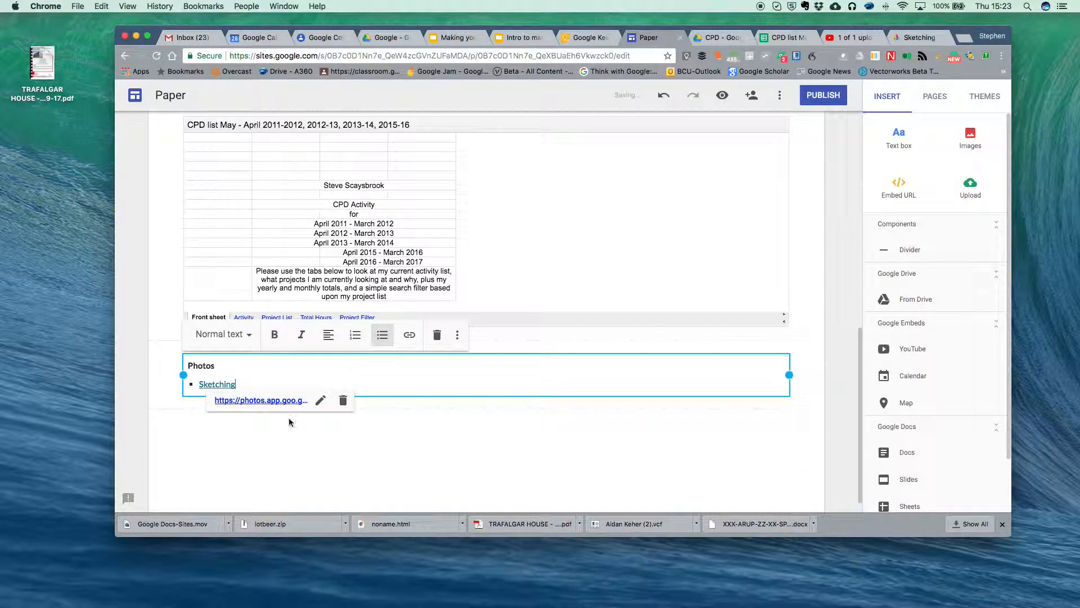
pyautogui.click(209, 454)
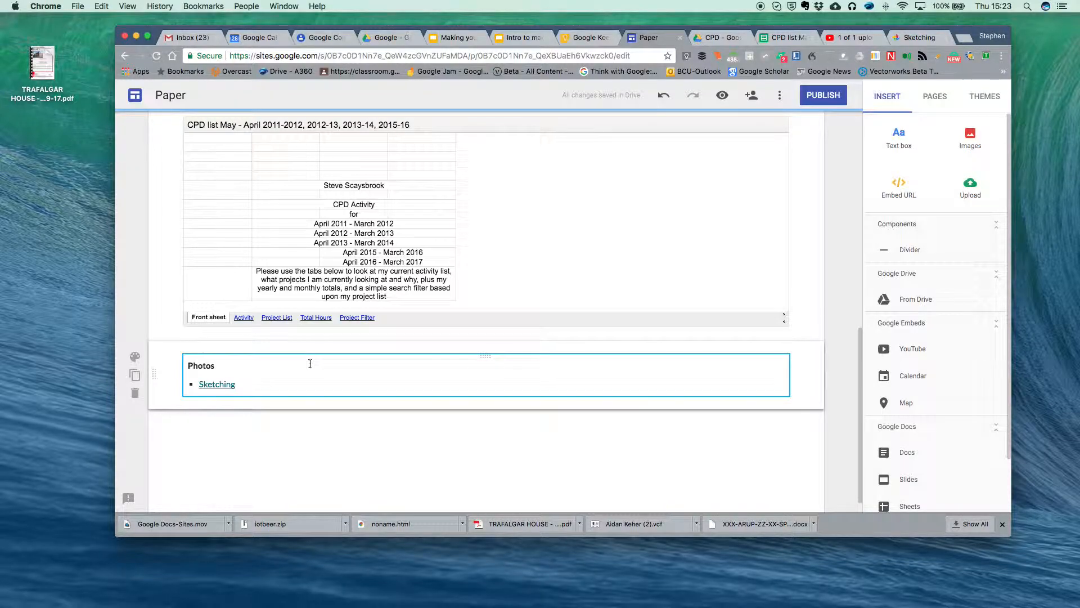
# - Preview the Paper page, scroll to the Photos section and follow the Sketching link
pyautogui.click(722, 96)
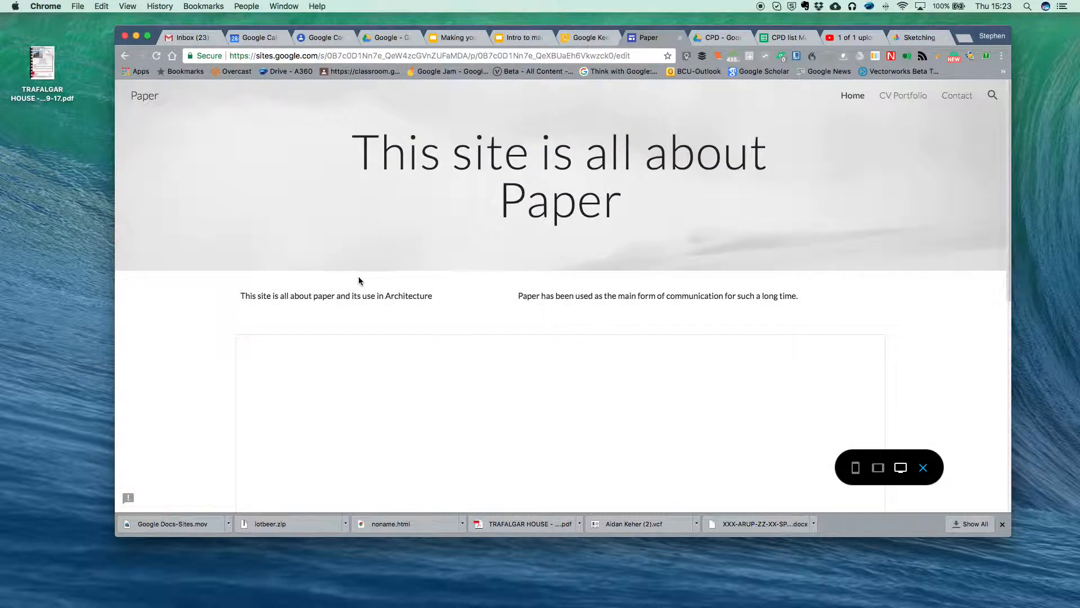
pyautogui.scroll(-5, 362, 278)
pyautogui.scroll(-4, 250, 291)
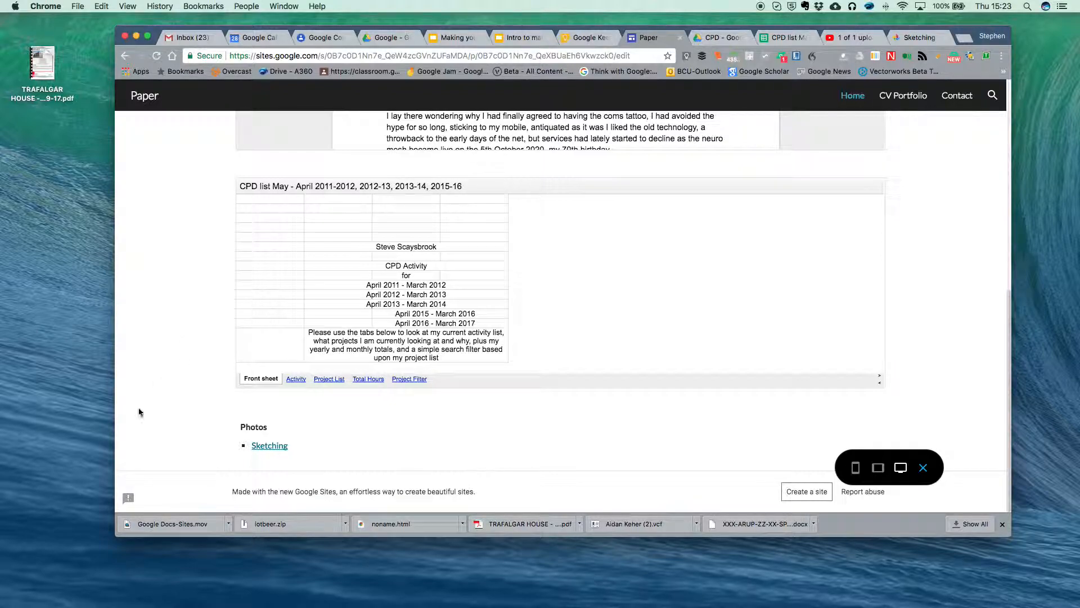
pyautogui.click(266, 446)
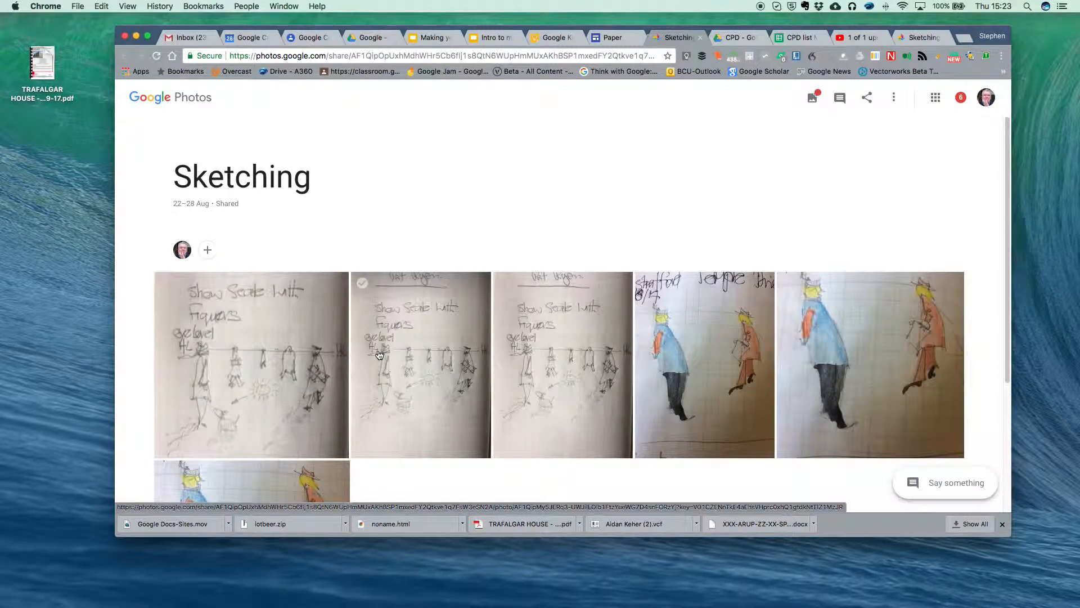
# - Scroll through the six sketches in the Sketching album, then return to the Paper preview tab
pyautogui.scroll(-5, 380, 355)
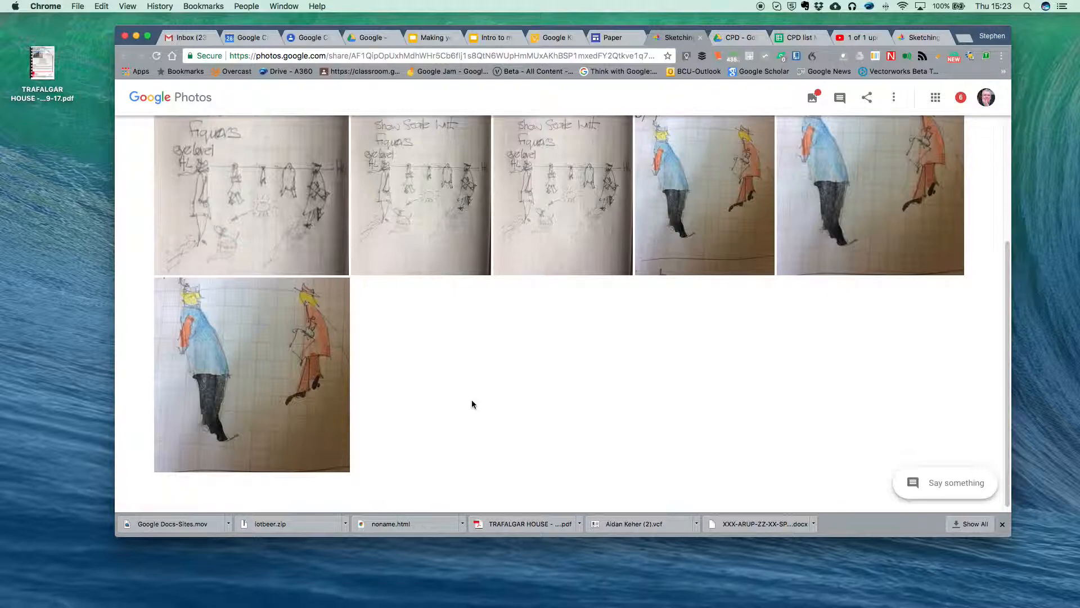
pyautogui.scroll(5, 472, 404)
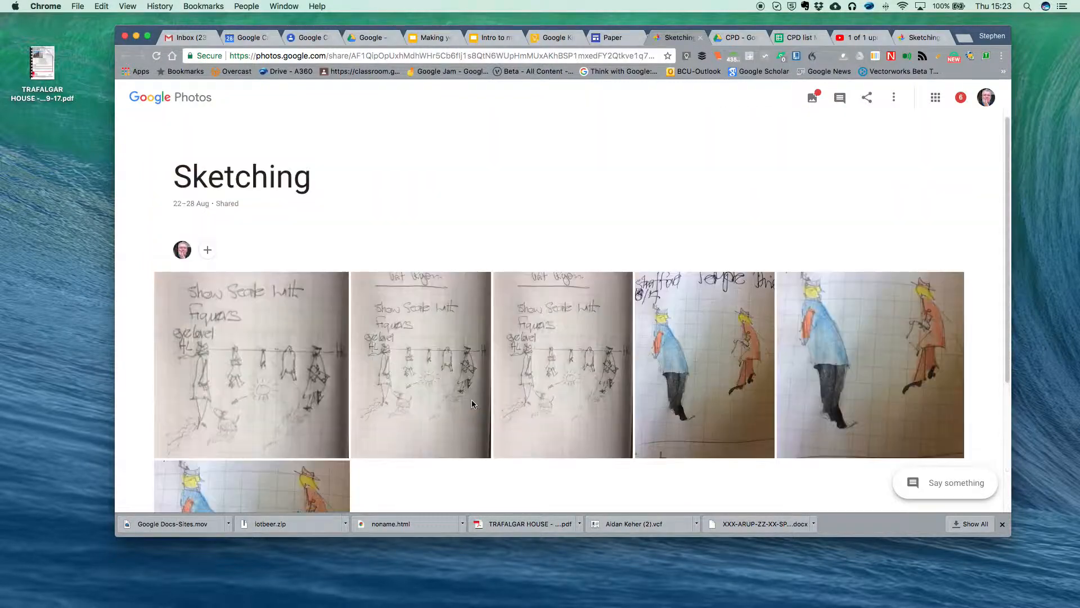
pyautogui.scroll(-5, 473, 404)
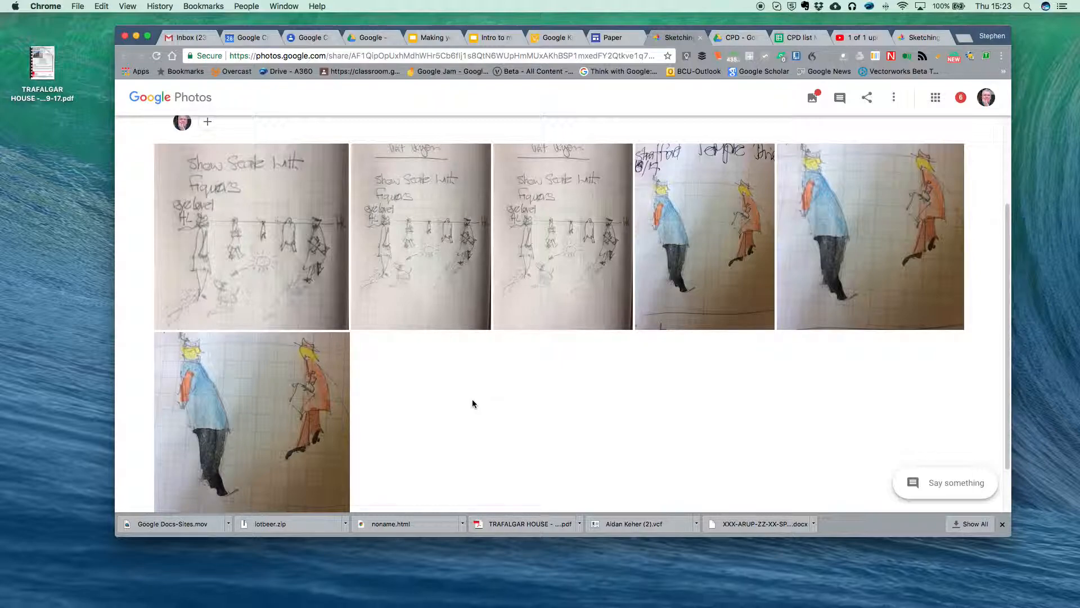
pyautogui.scroll(5, 471, 403)
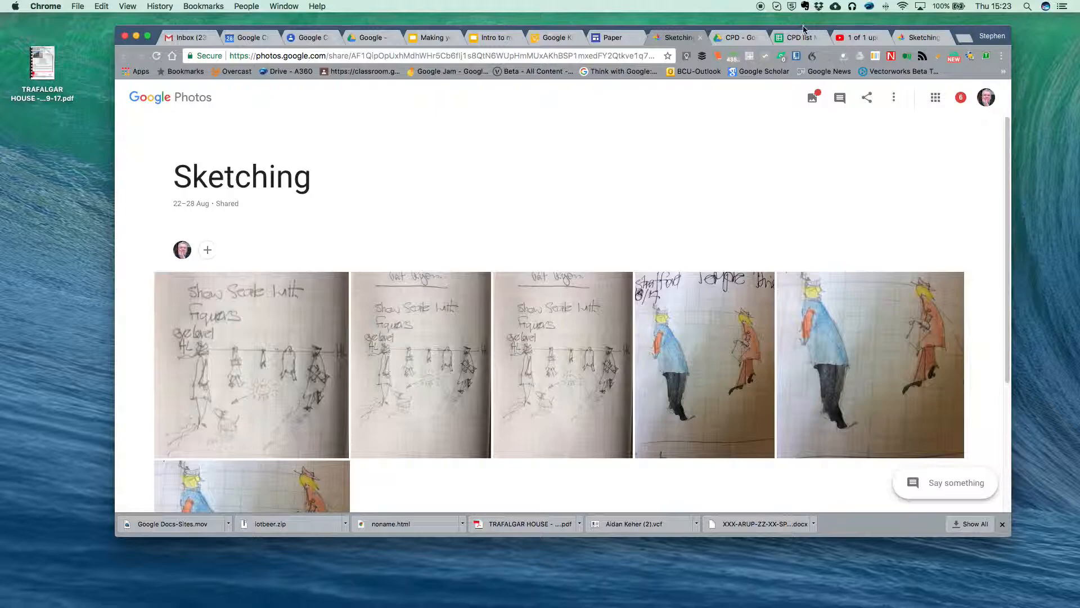
pyautogui.click(609, 38)
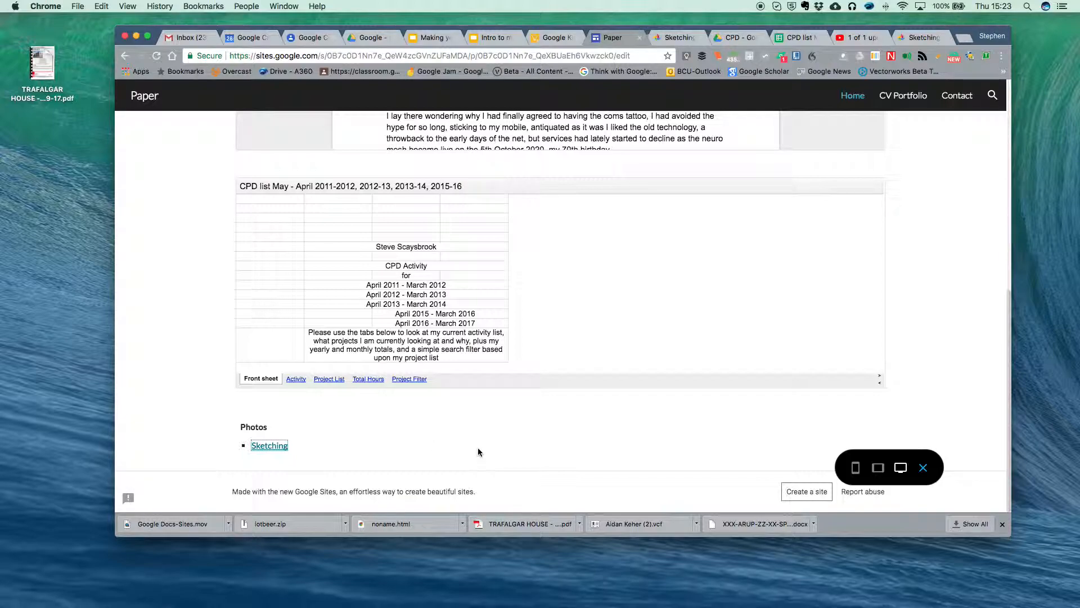
pyautogui.click(268, 447)
pyautogui.click(254, 448)
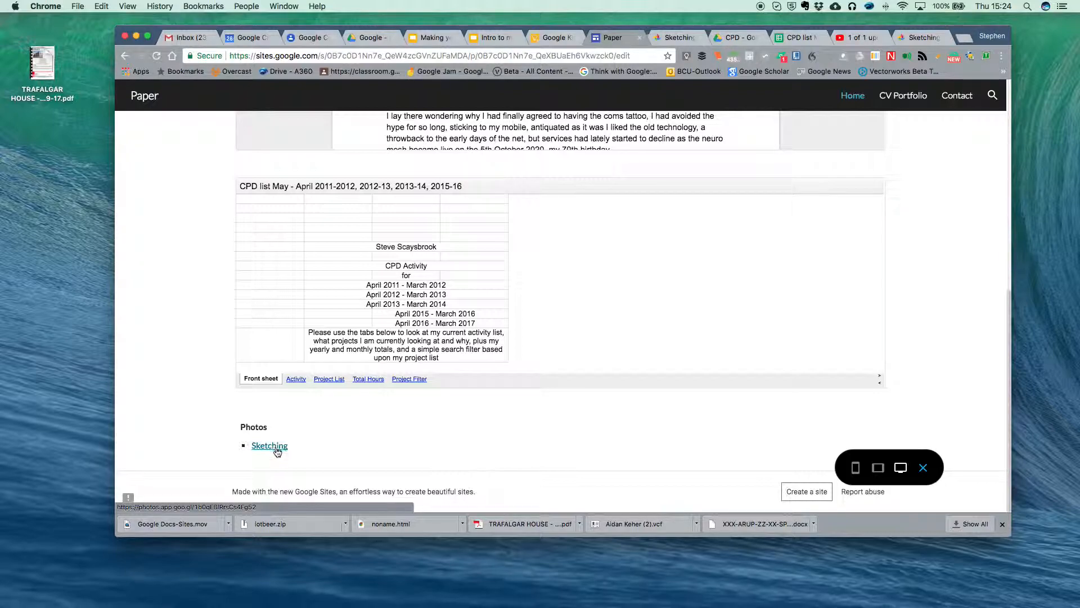
pyautogui.click(275, 449)
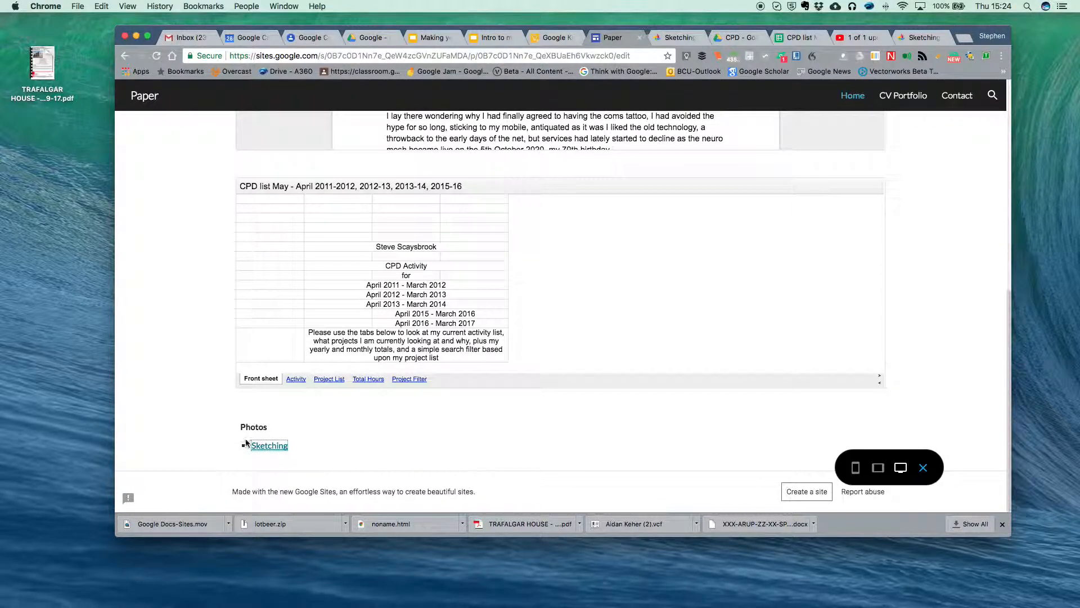